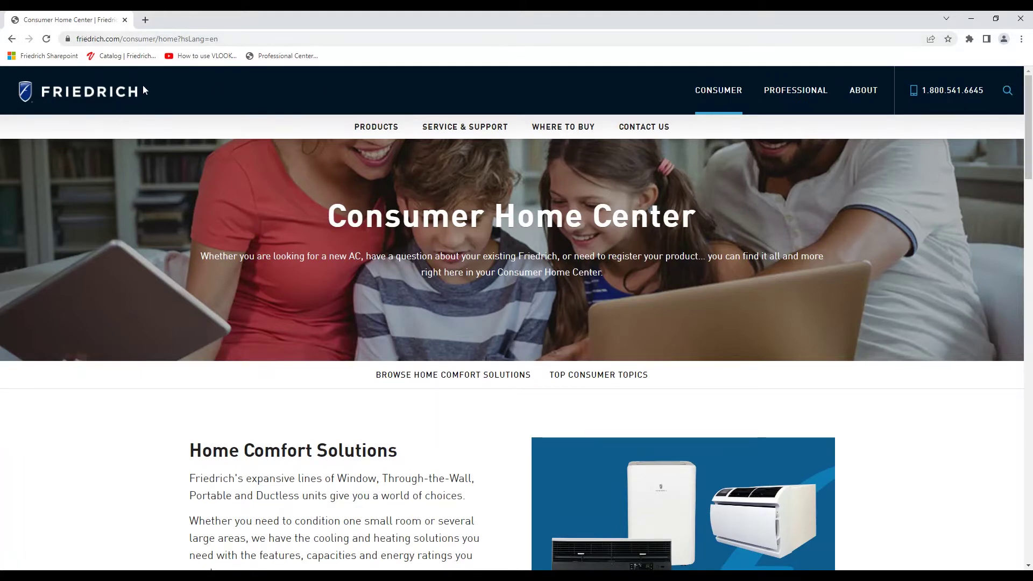
Reach the Interactive Parts Viewer via Professional > Service & Support and choose the PTAC category.
click(797, 89)
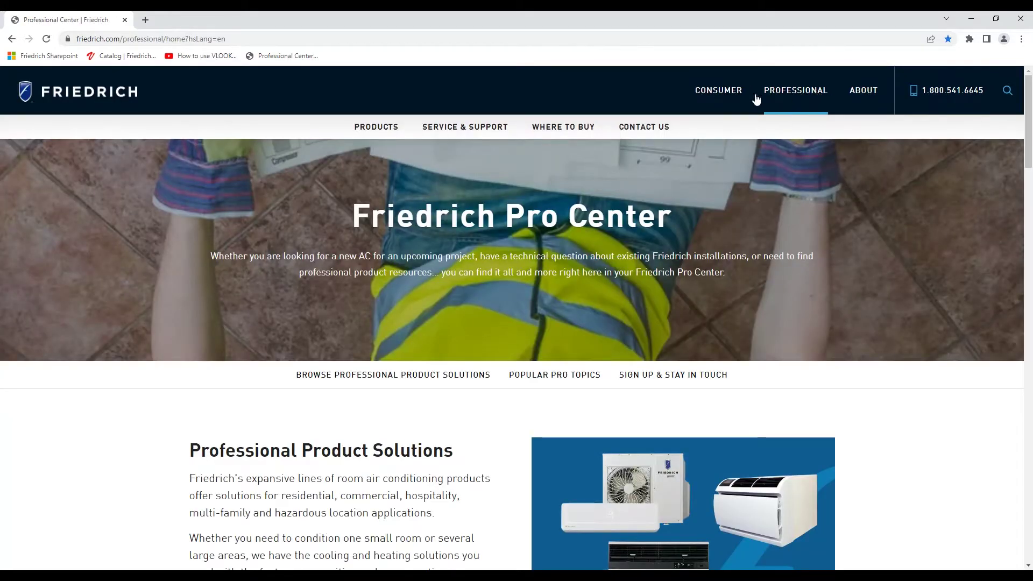
click(456, 130)
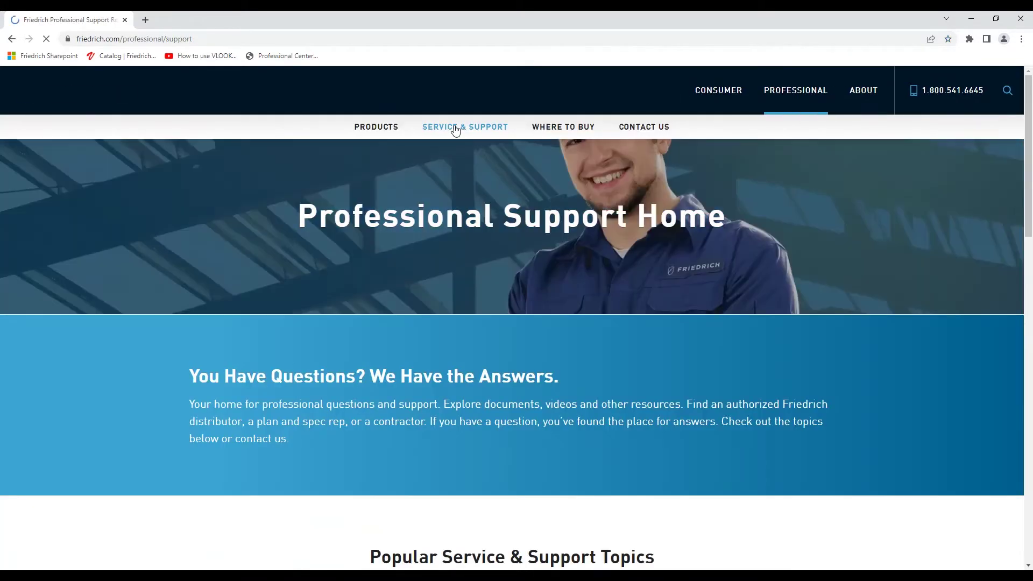
scroll(502, 216, down, 5)
scroll(500, 243, down, 3)
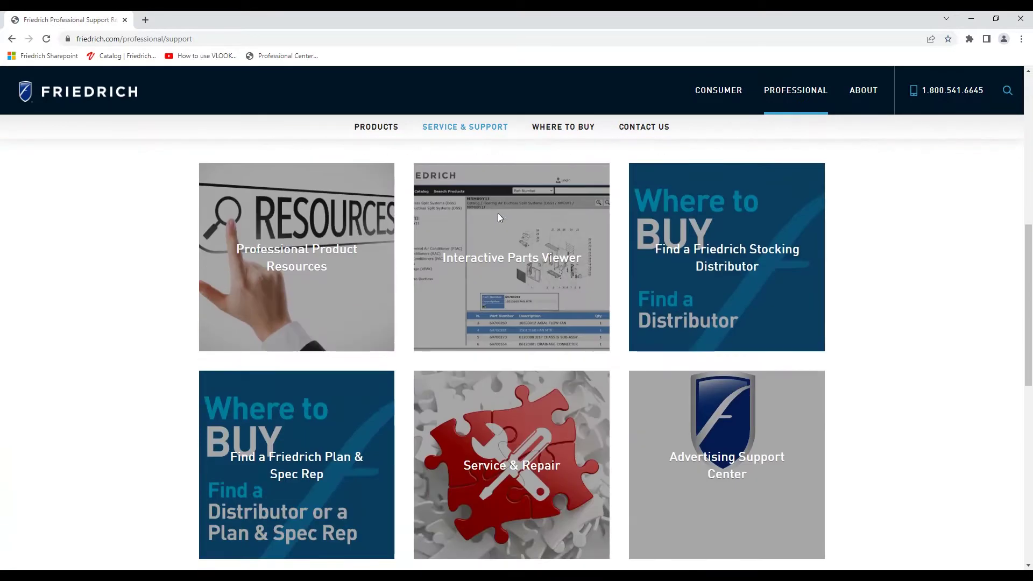
click(501, 257)
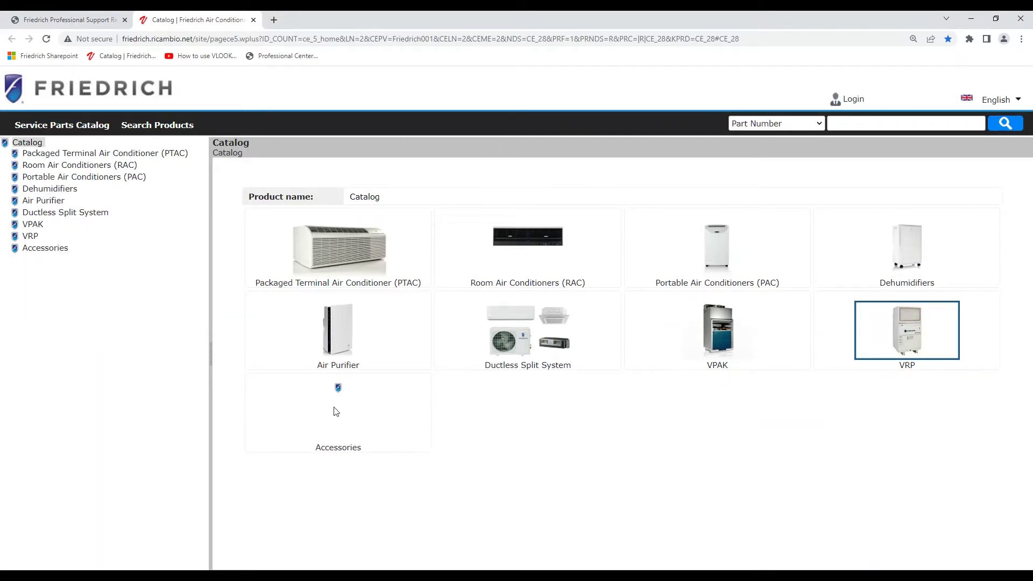
mouse_move(105, 154)
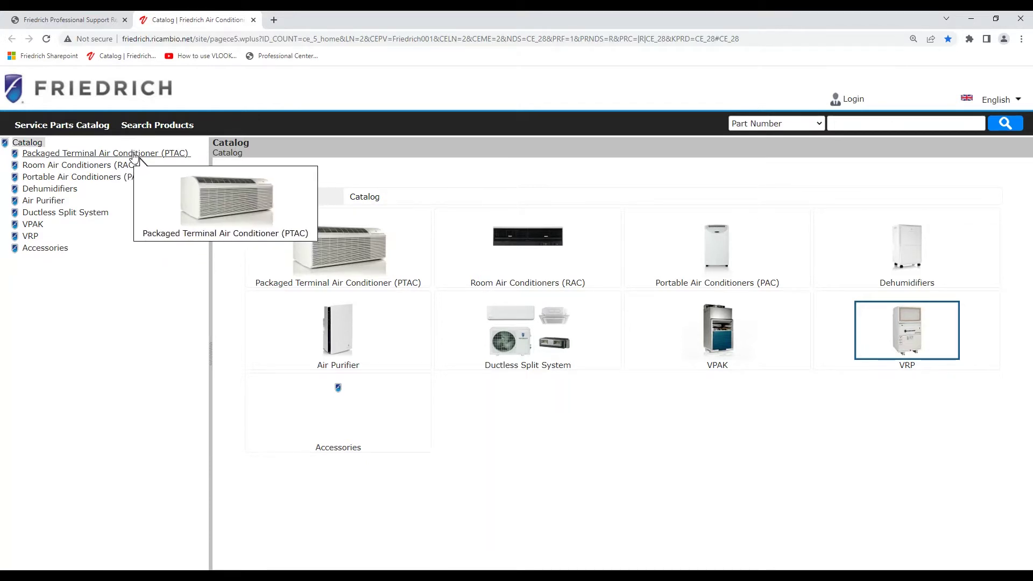
click(138, 155)
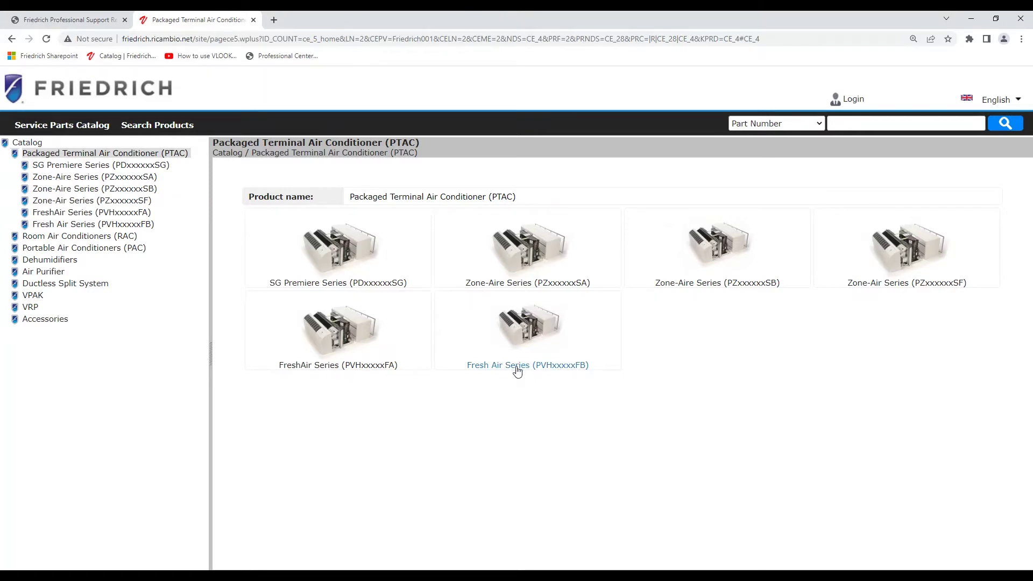
Go into the Fresh Air Series (PVHxxxxxFB) and open model PVH12K3FB's diagram.
click(517, 370)
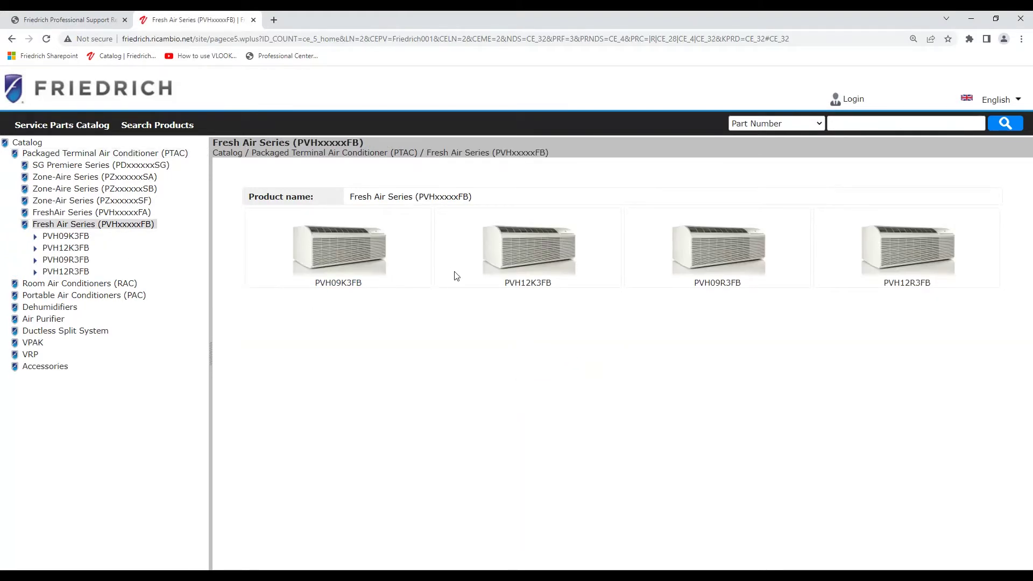
click(530, 288)
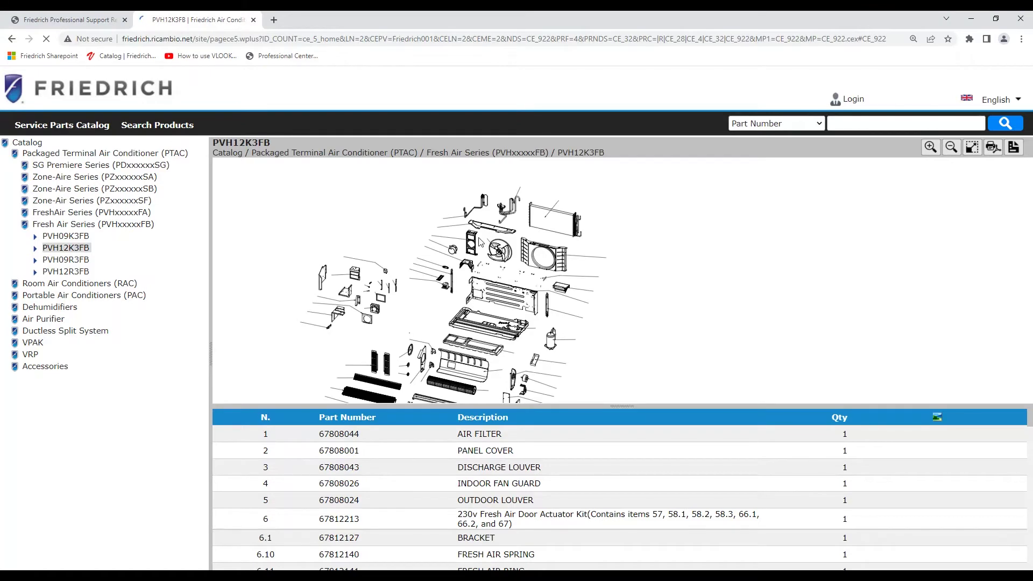
Open callout 19's details, select outdoor motor part number 67812161, then close them.
click(615, 209)
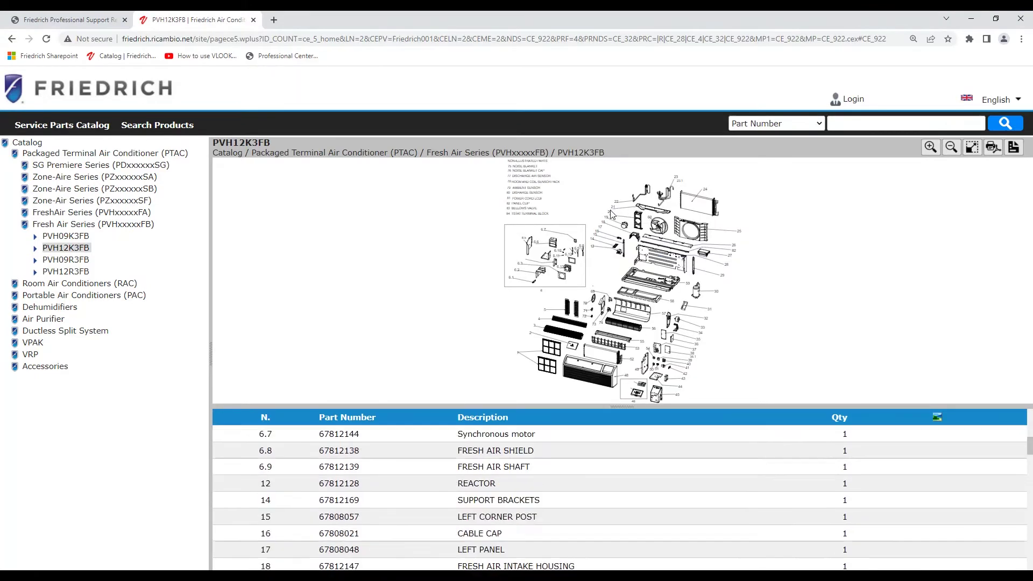
scroll(610, 219, up, 2)
scroll(610, 218, up, 2)
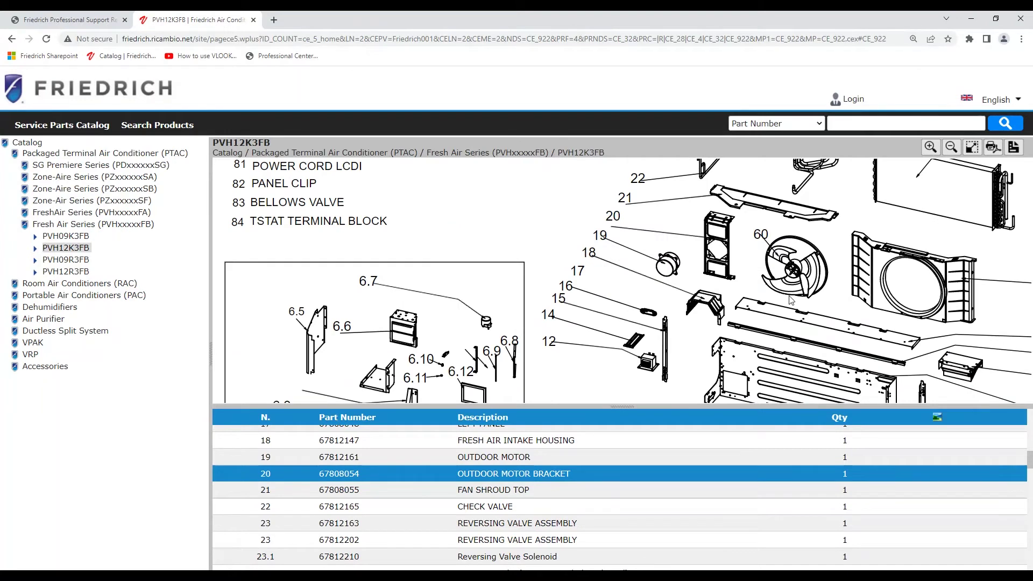
click(601, 237)
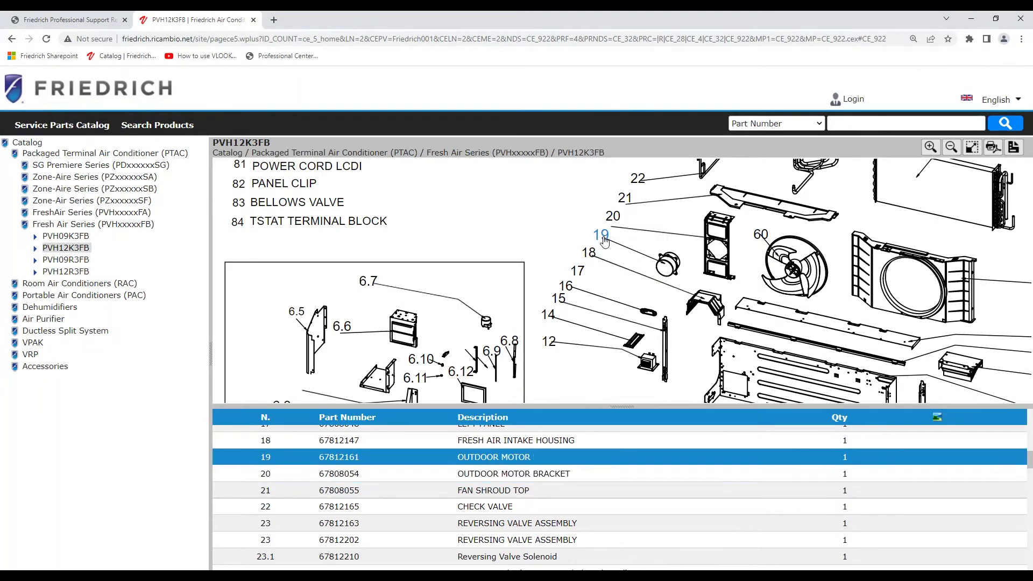
click(601, 236)
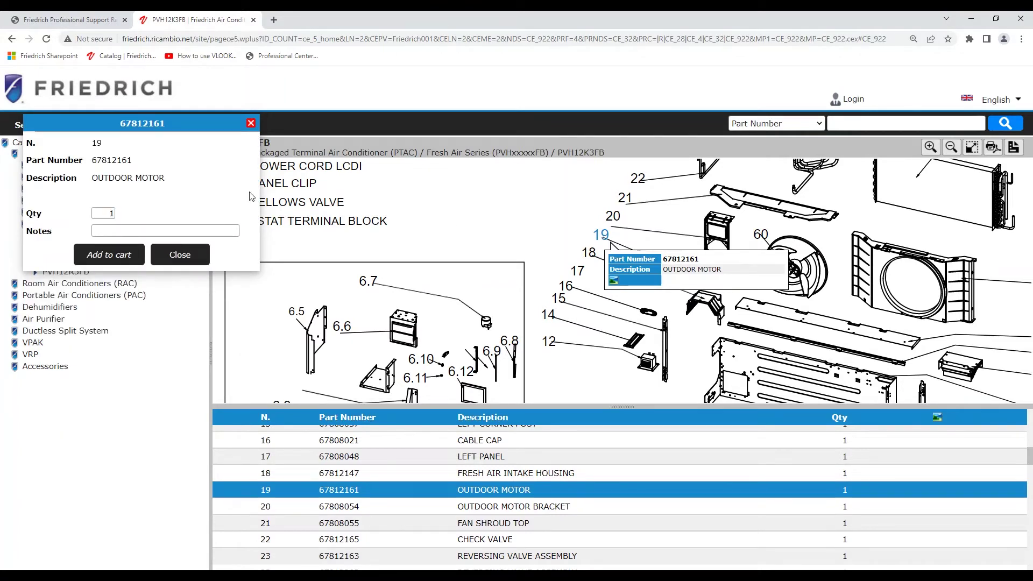
drag(93, 161, 136, 165)
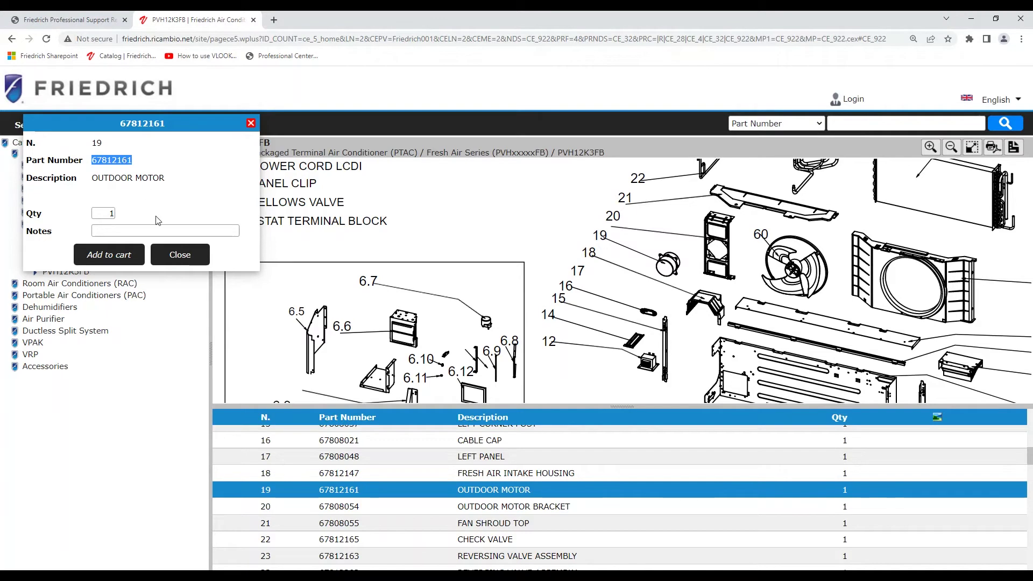
click(180, 254)
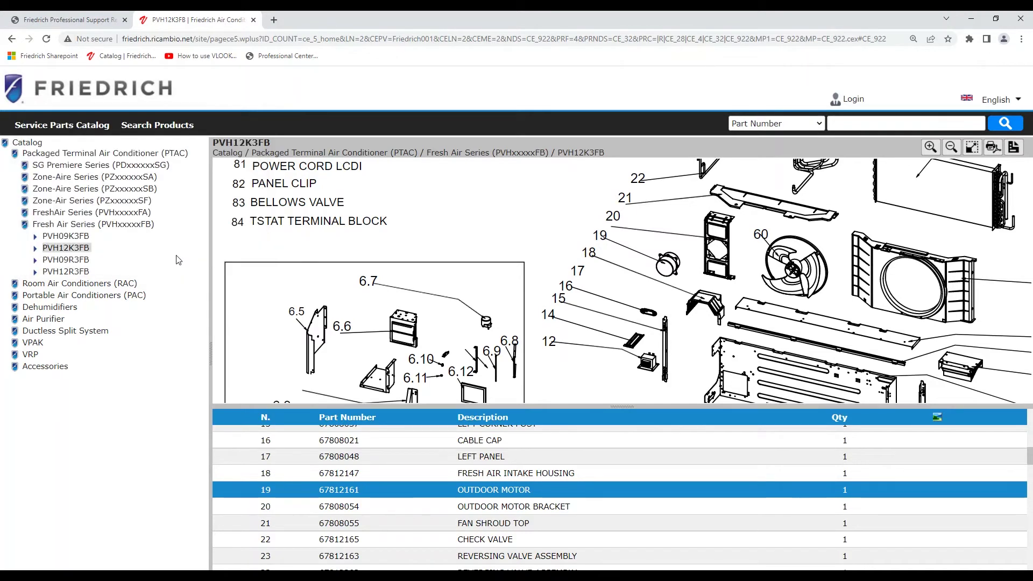
Browse Room Air Conditioners > Kühl > 12,000 BTU to KCS12A30A-B's Refrigeration diagram.
click(91, 290)
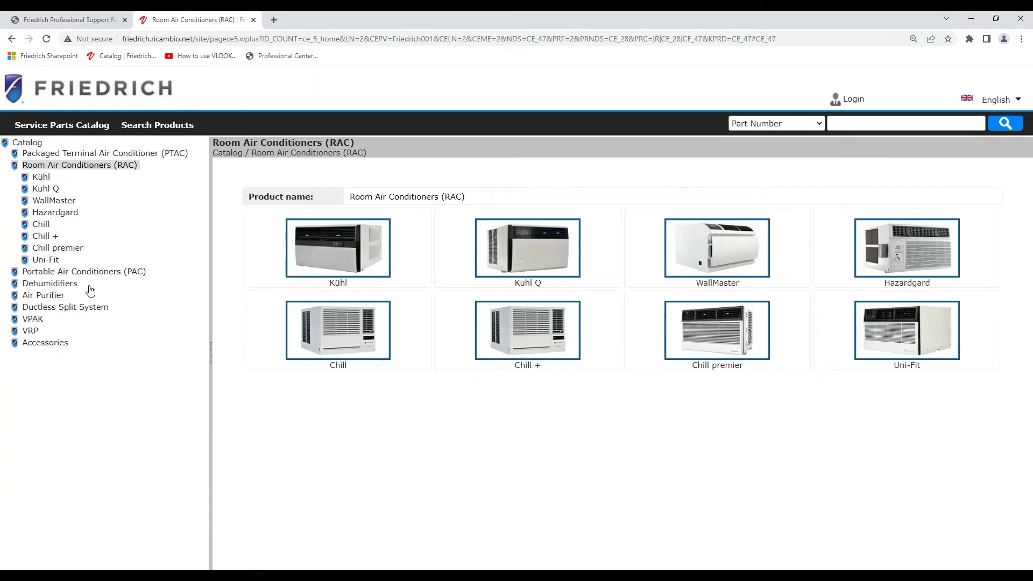
click(318, 266)
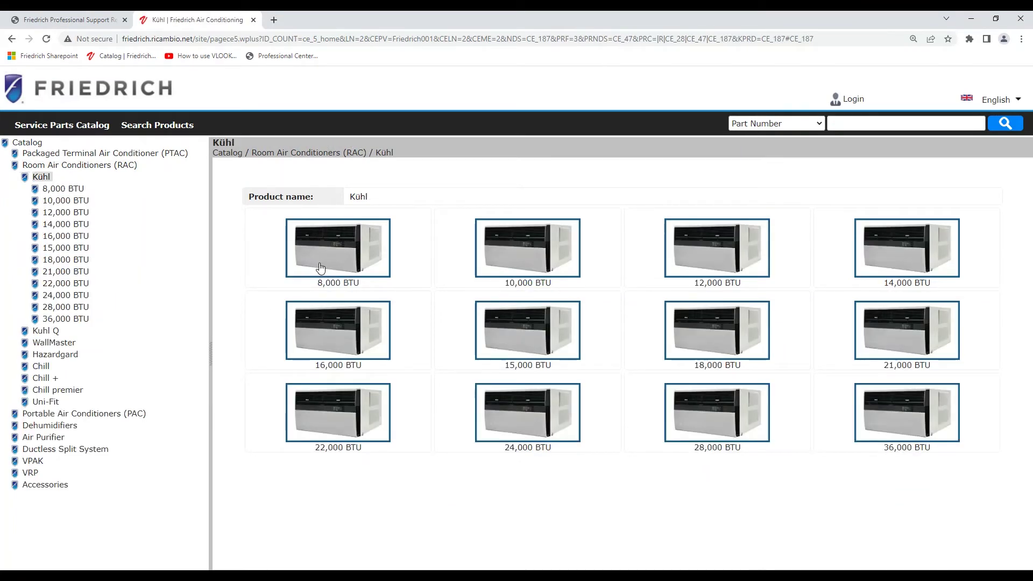
click(719, 267)
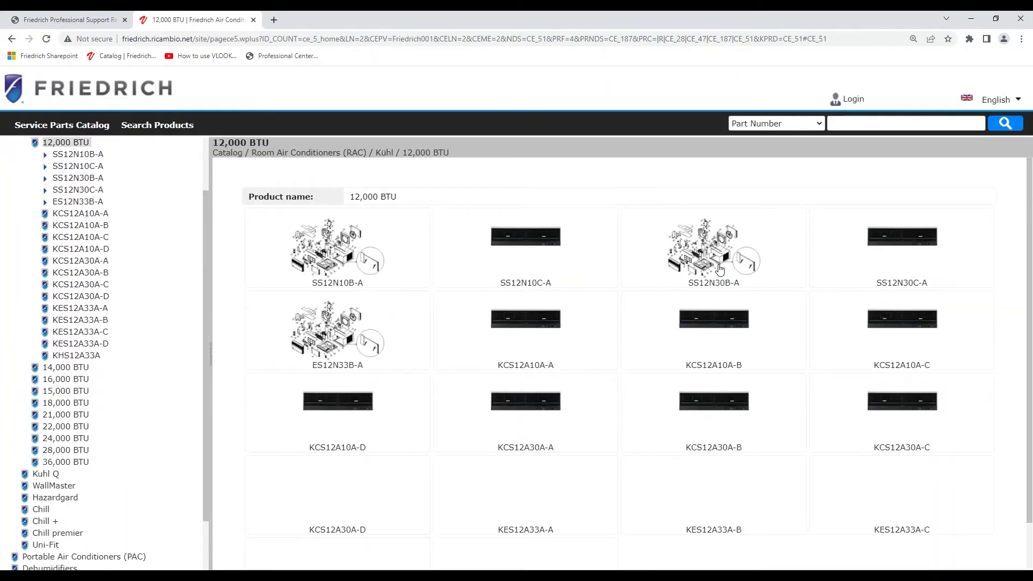
scroll(638, 292, down, 1)
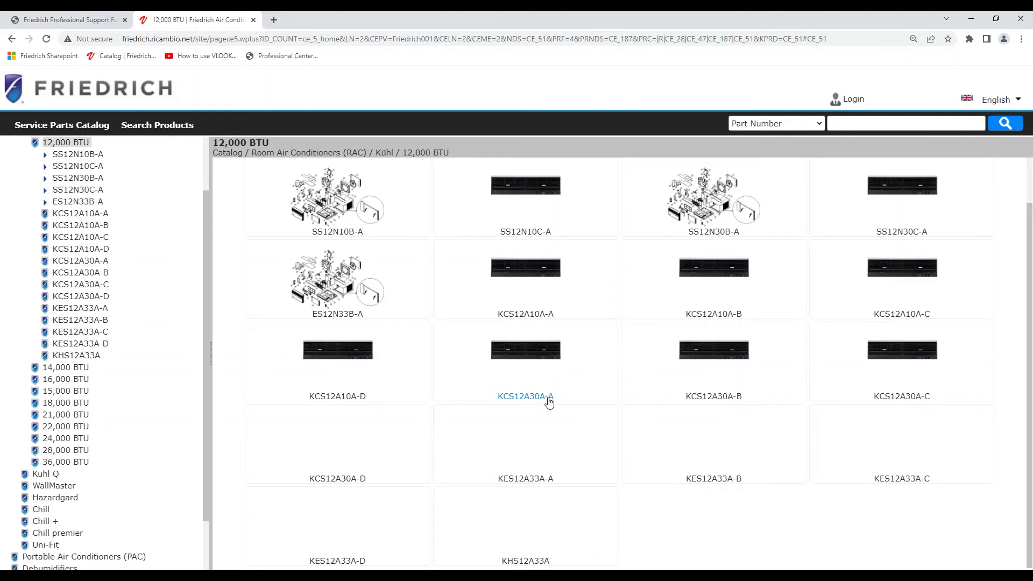
click(731, 404)
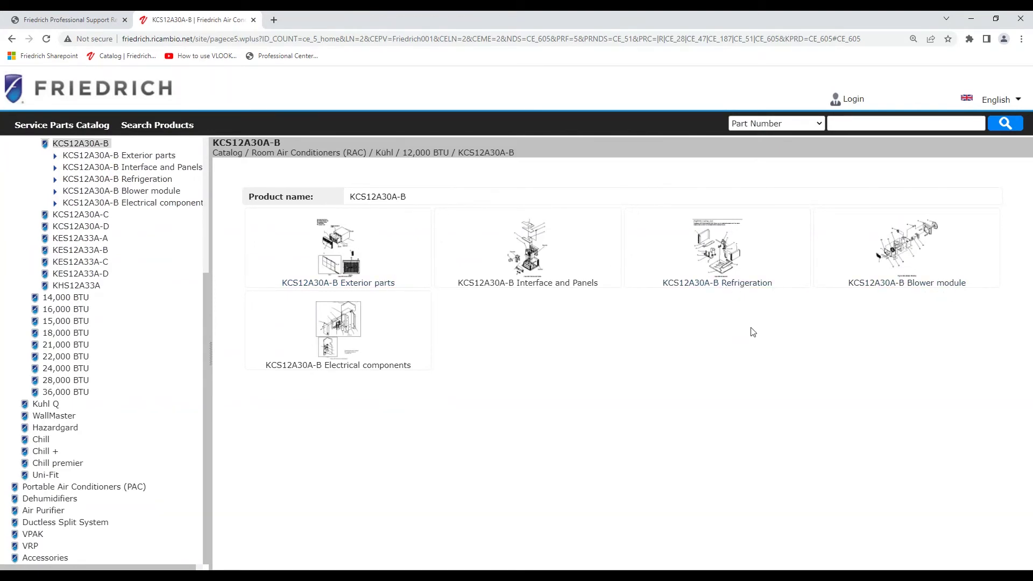
click(731, 284)
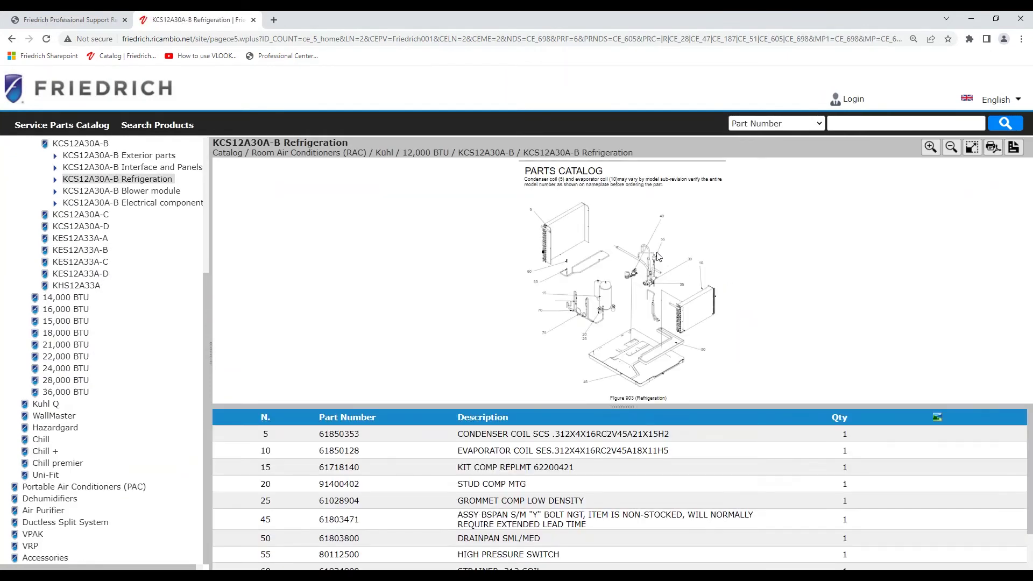
scroll(675, 323, up, 1)
scroll(673, 323, up, 1)
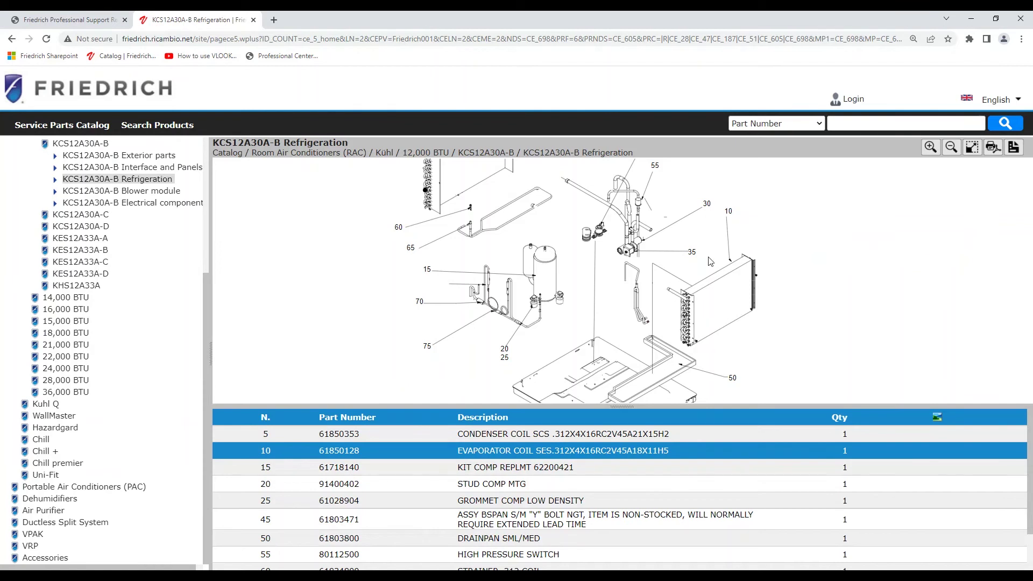
Open callout 10's details, identifying the evaporator coil as part 61850128.
click(730, 214)
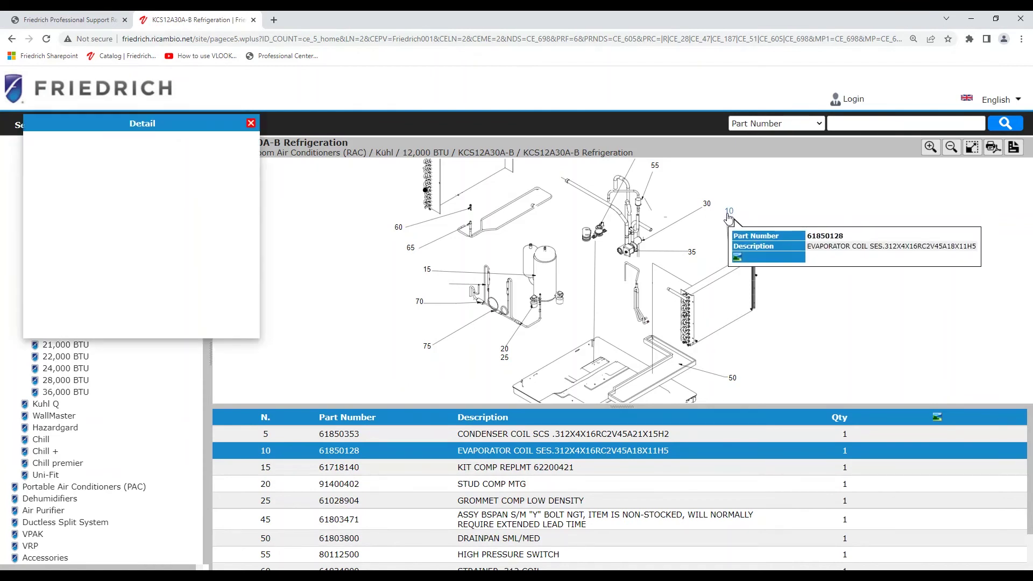